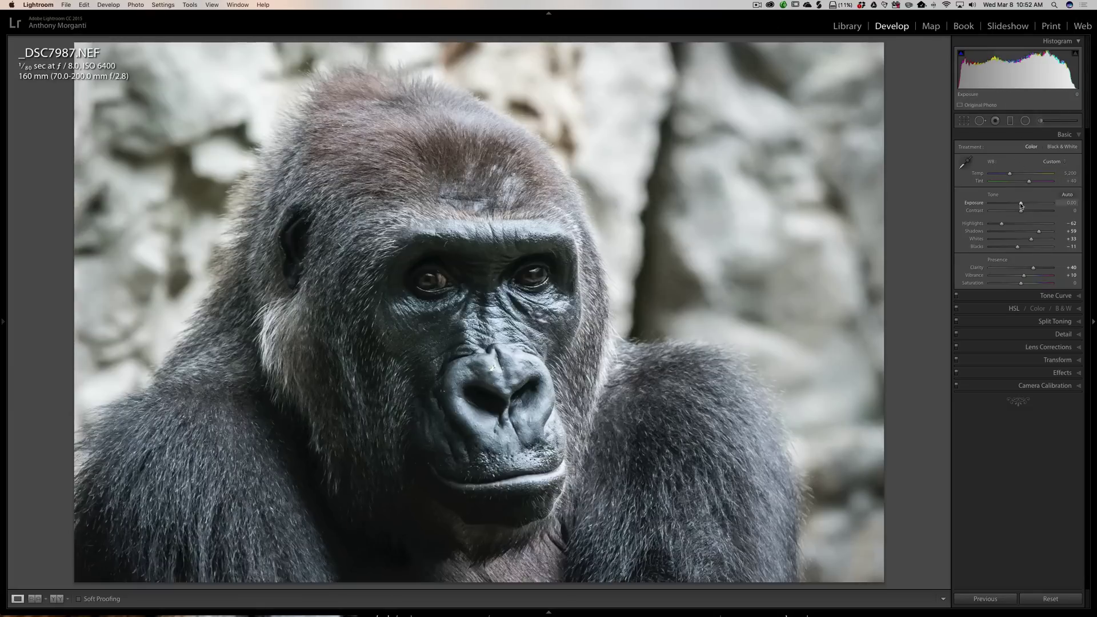
Drag Exposure up to +0.35 and then down, resetting it to 0.00 after each.
left_click_drag(1021, 204, 1019, 205)
double_click(974, 203)
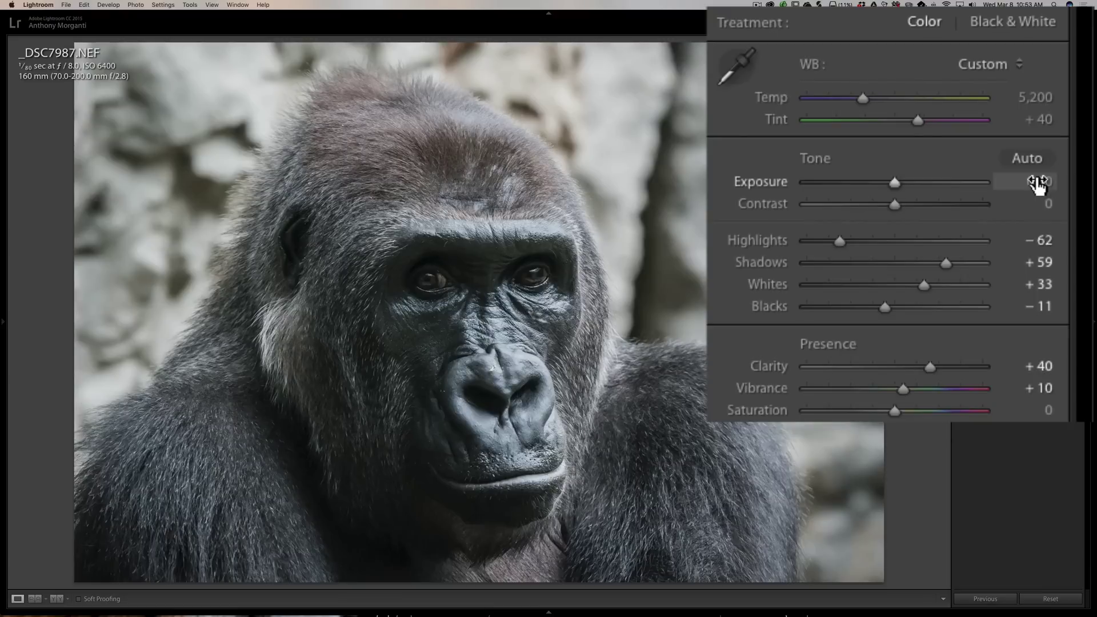
left_click_drag(1037, 183, 1064, 207)
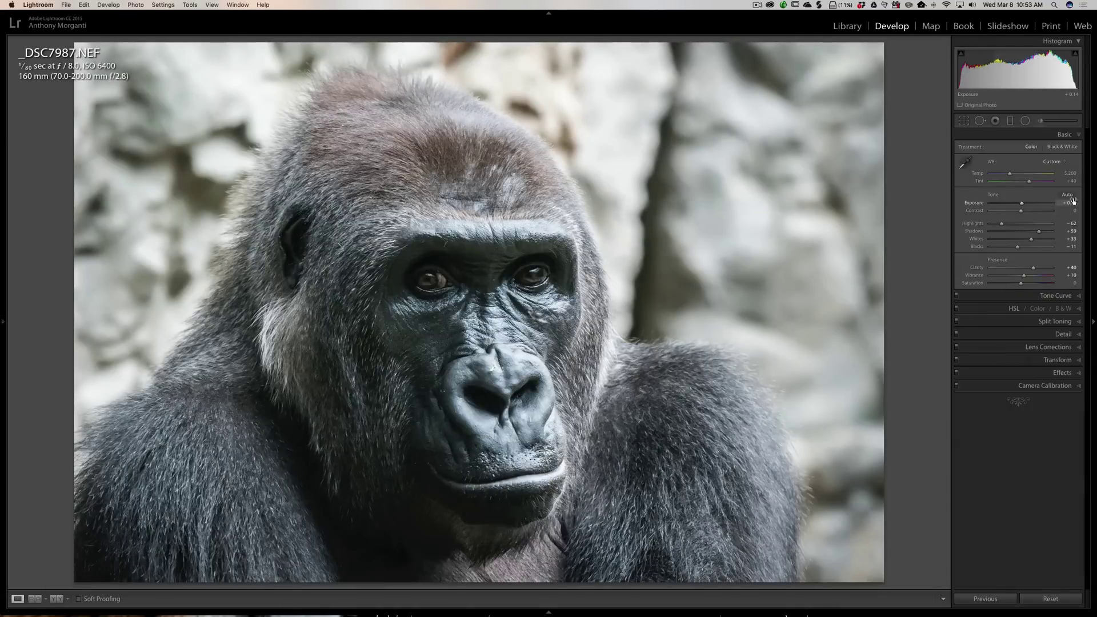
double_click(979, 201)
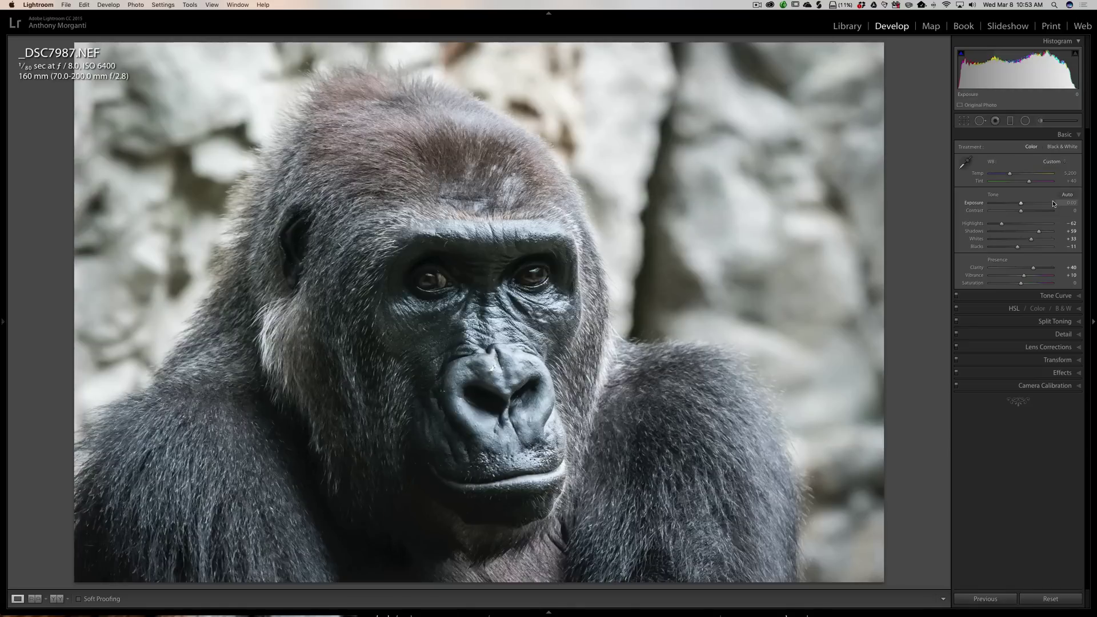
Step Exposure with the arrow keys in small increments, settling at -0.10.
key("Up")
key("Down")
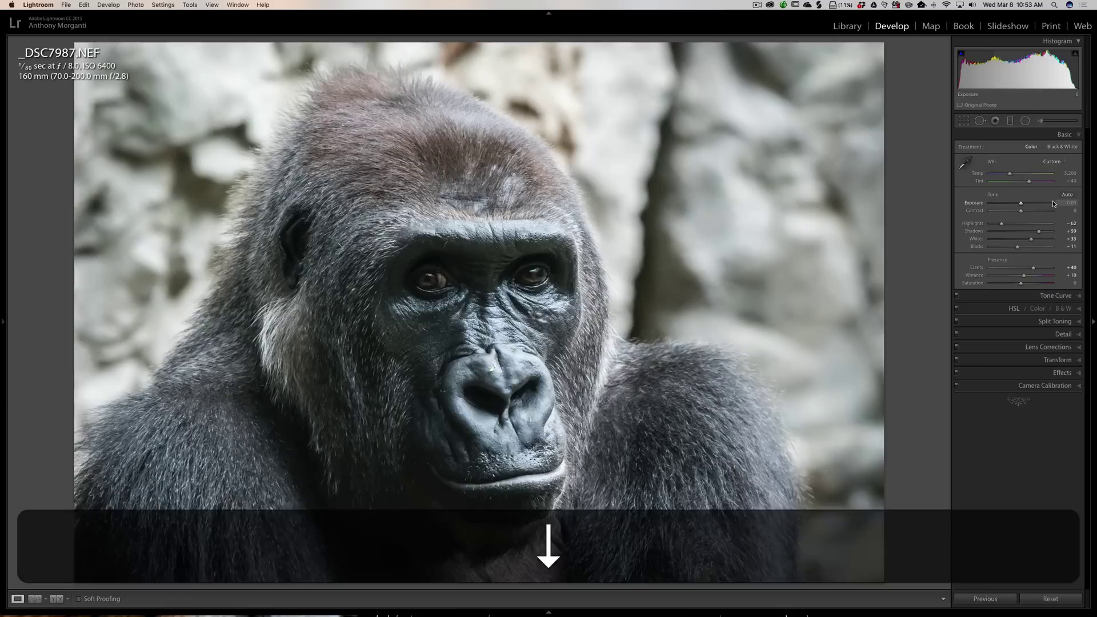
key("Down")
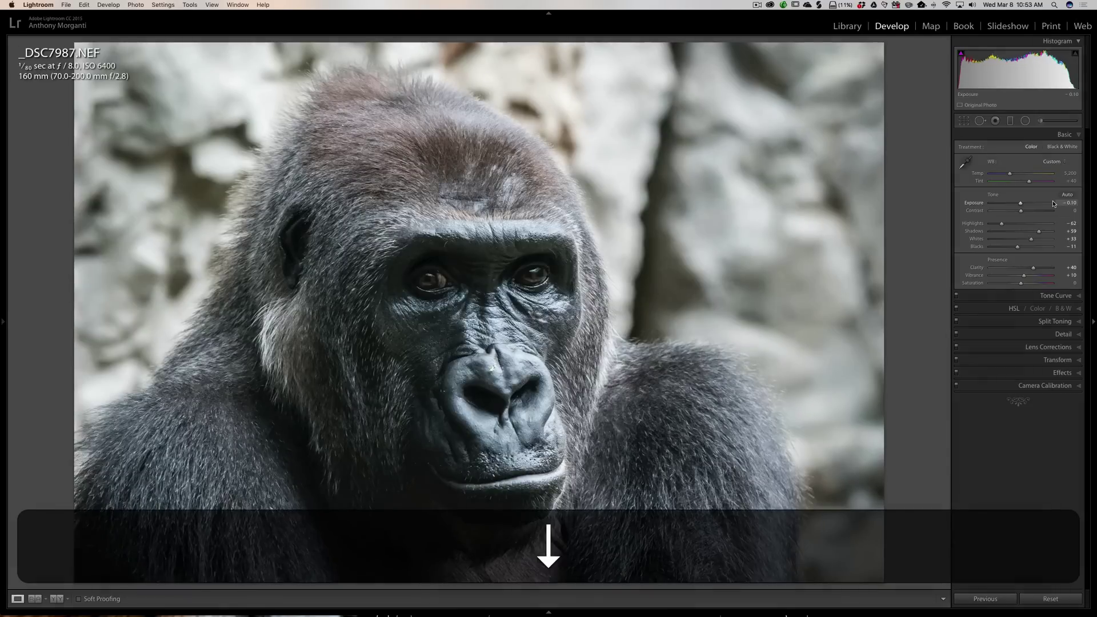
key("Down")
key("Up")
key("Up")
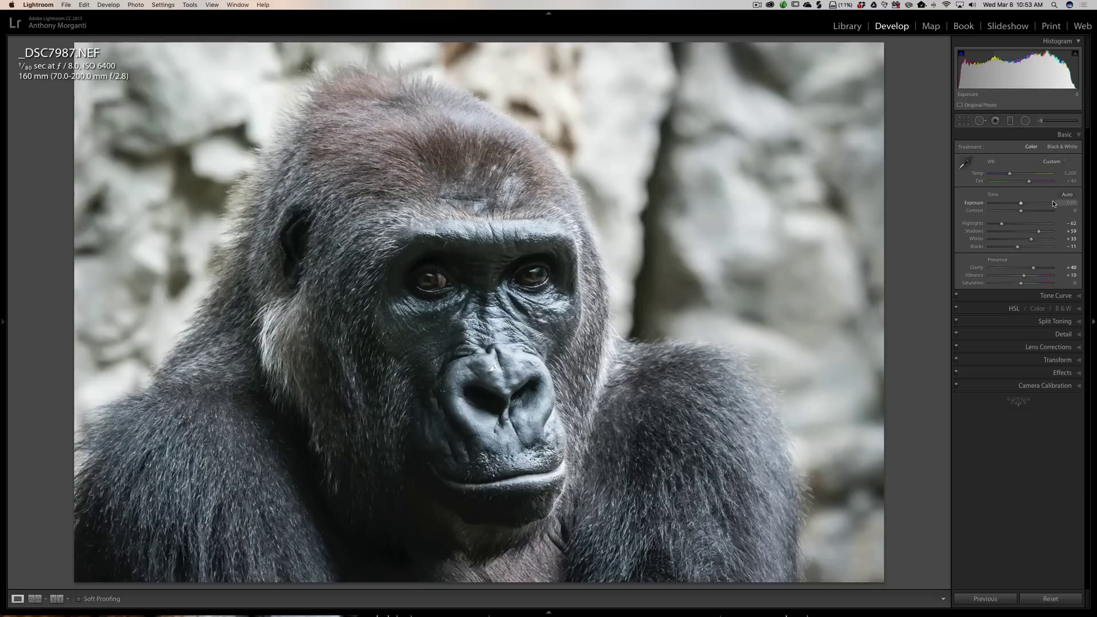
Raise Exposure in large Shift steps to +0.33 and +0.66, then back to 0.00.
key("shift")
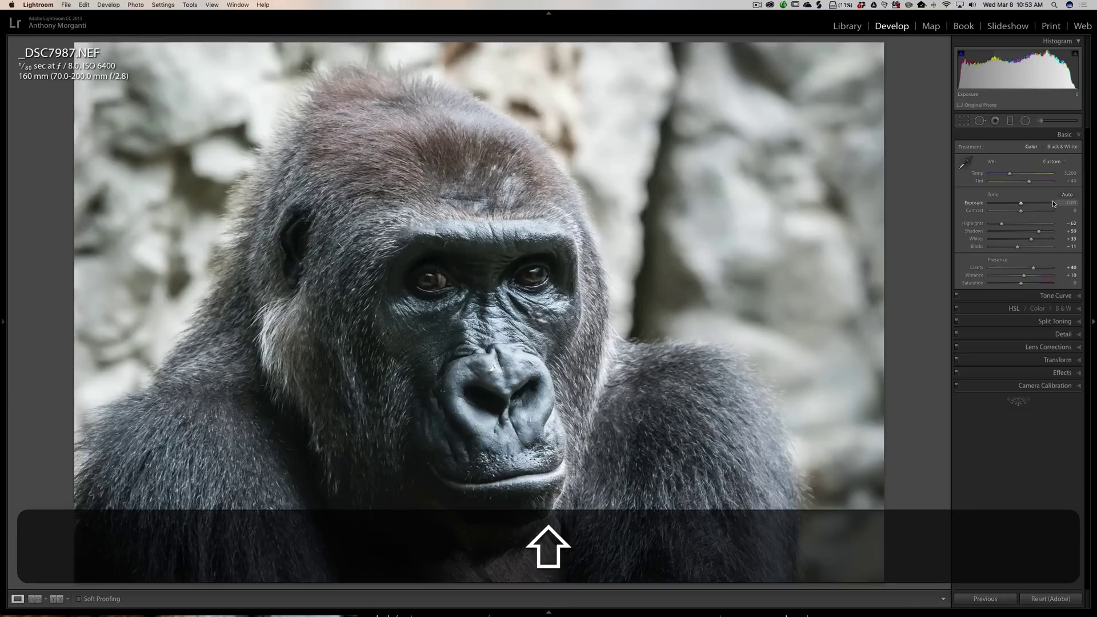
key("shift+Up")
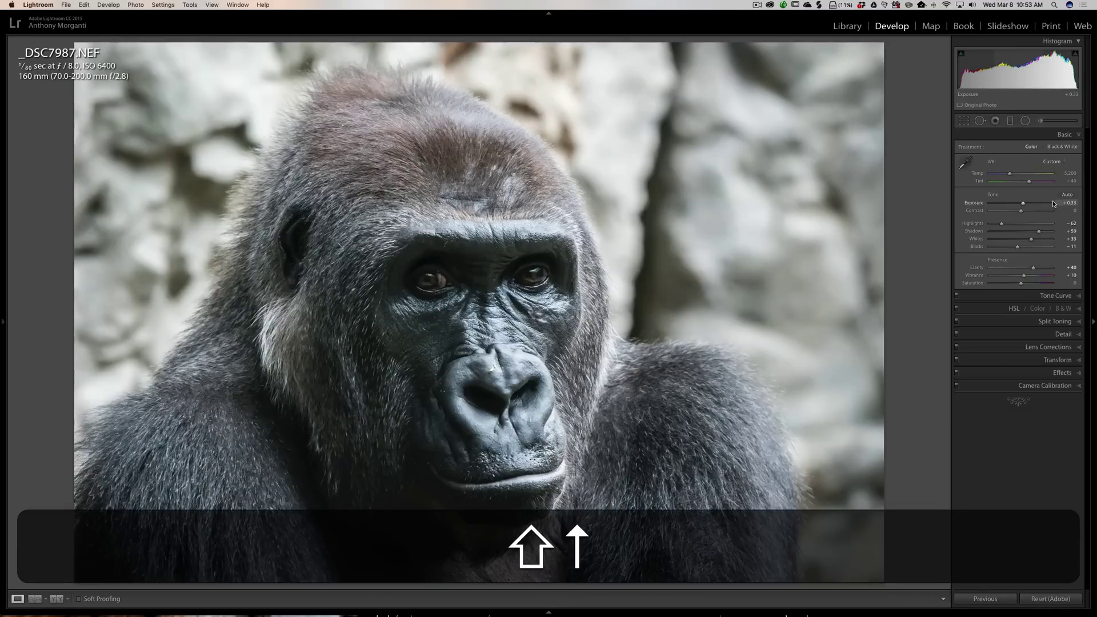
key("shift+Up")
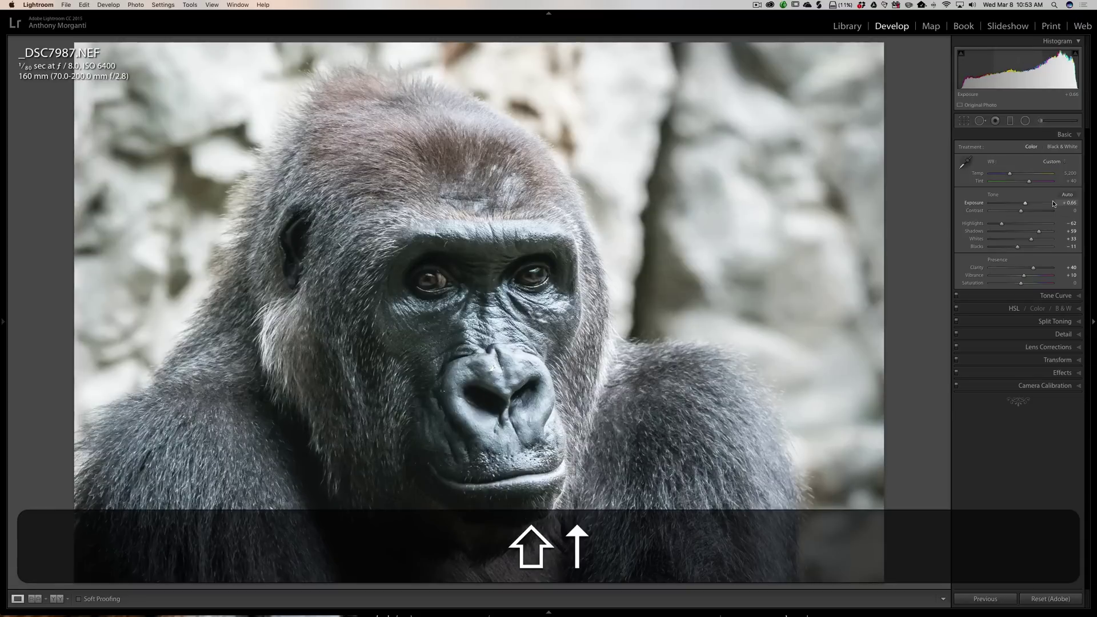
key("shift+Down")
key("shift+Down")
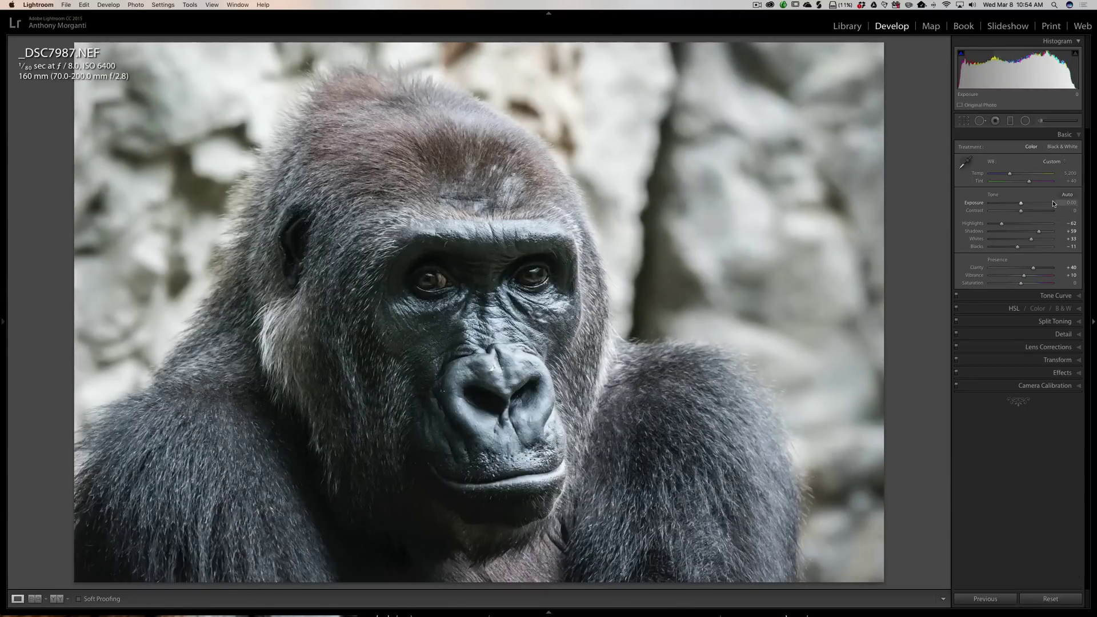
Lower Exposure in fine Option steps to -0.02 and -0.04, then return to 0.00.
key("alt")
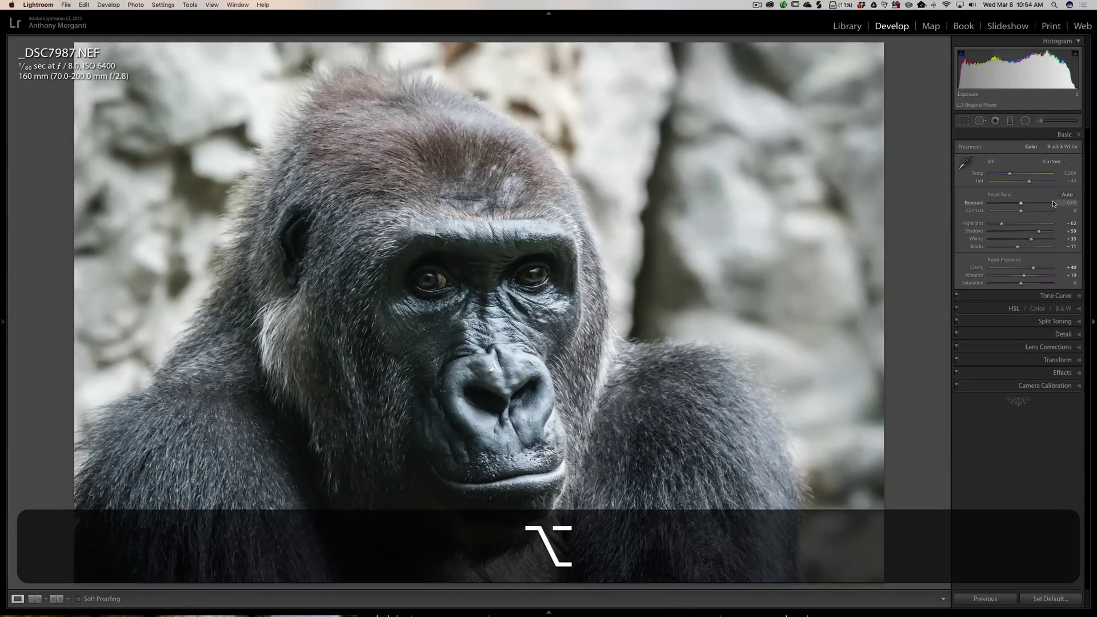
key("alt+Down")
key("alt+Down")
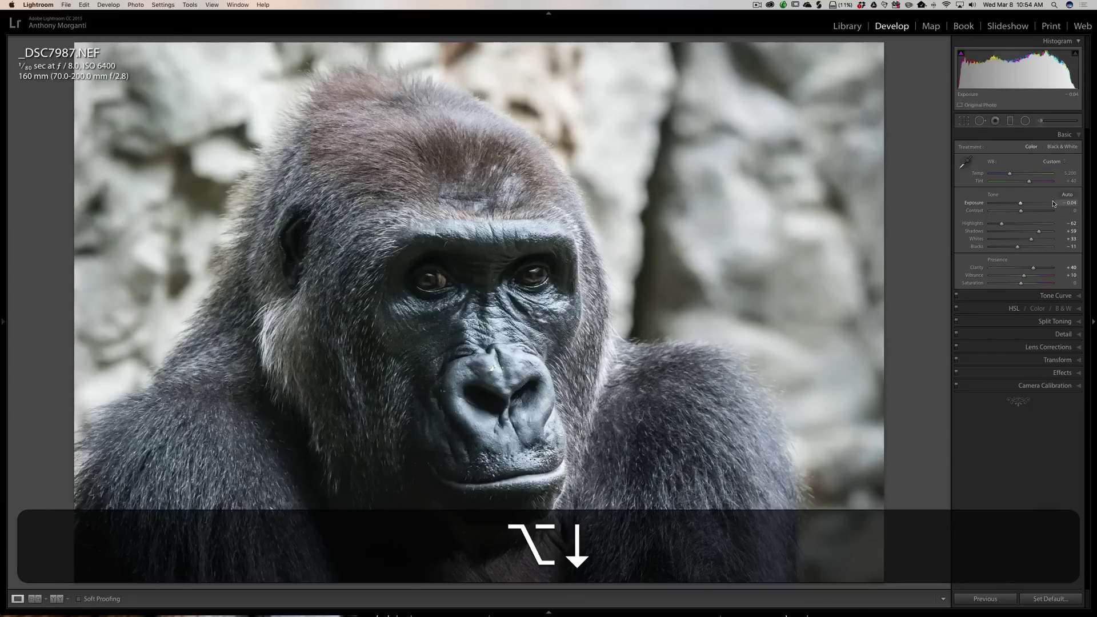
key("alt+Down")
key("alt+Up")
key("alt+Up")
key("alt+Up")
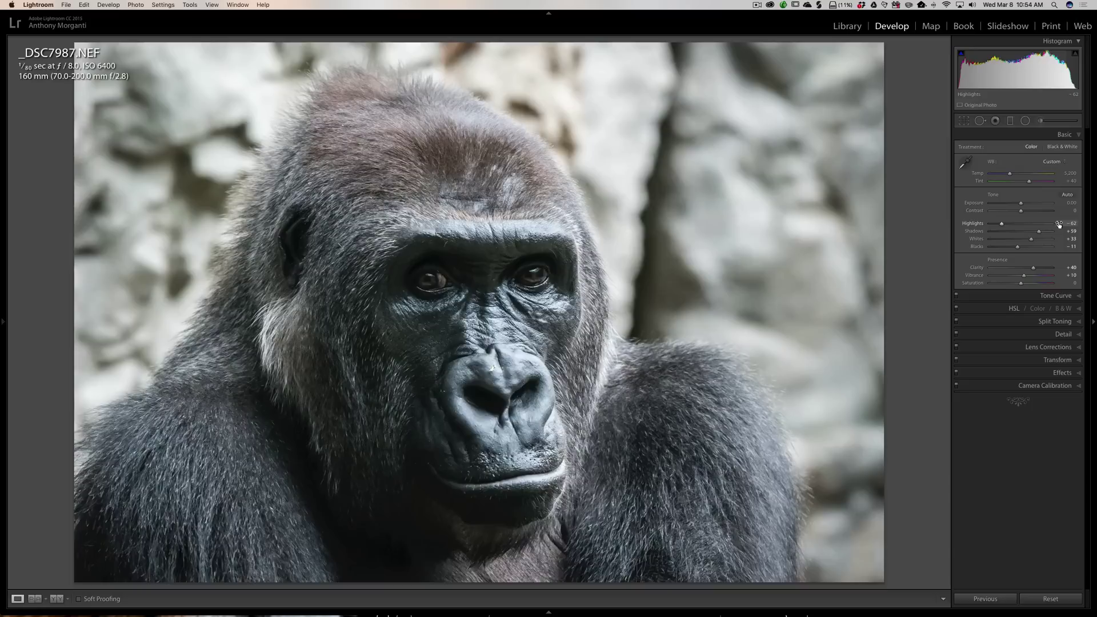
Nudge Highlights with small and large Shift arrow steps, bringing it to -67.
key("Up")
key("Up")
key("Up")
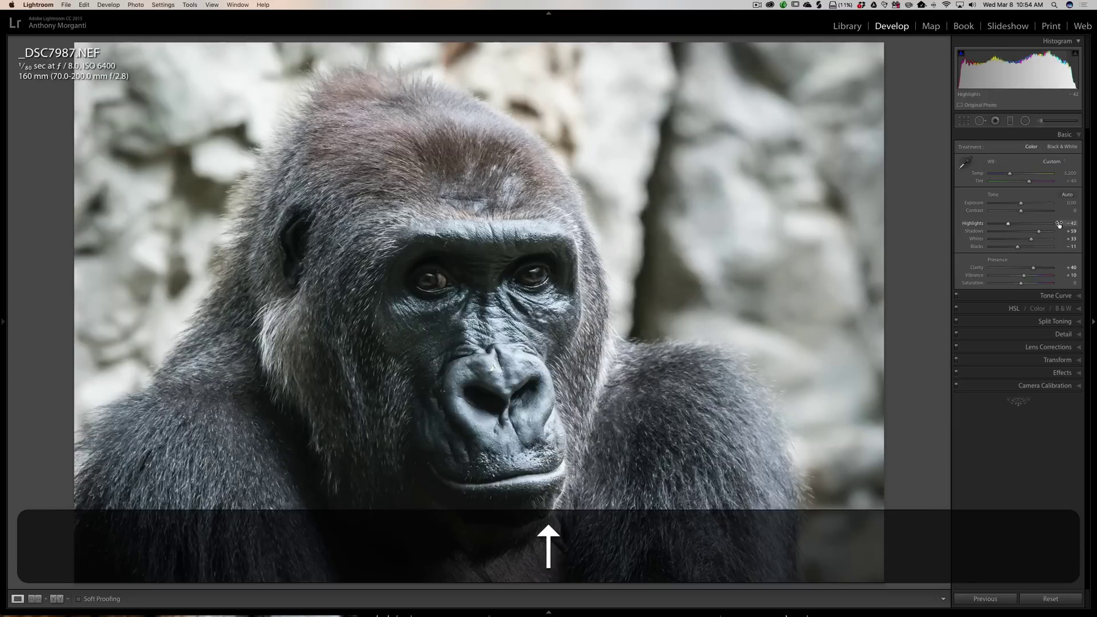
key("Down")
key("Down")
key("Down")
key("Down")
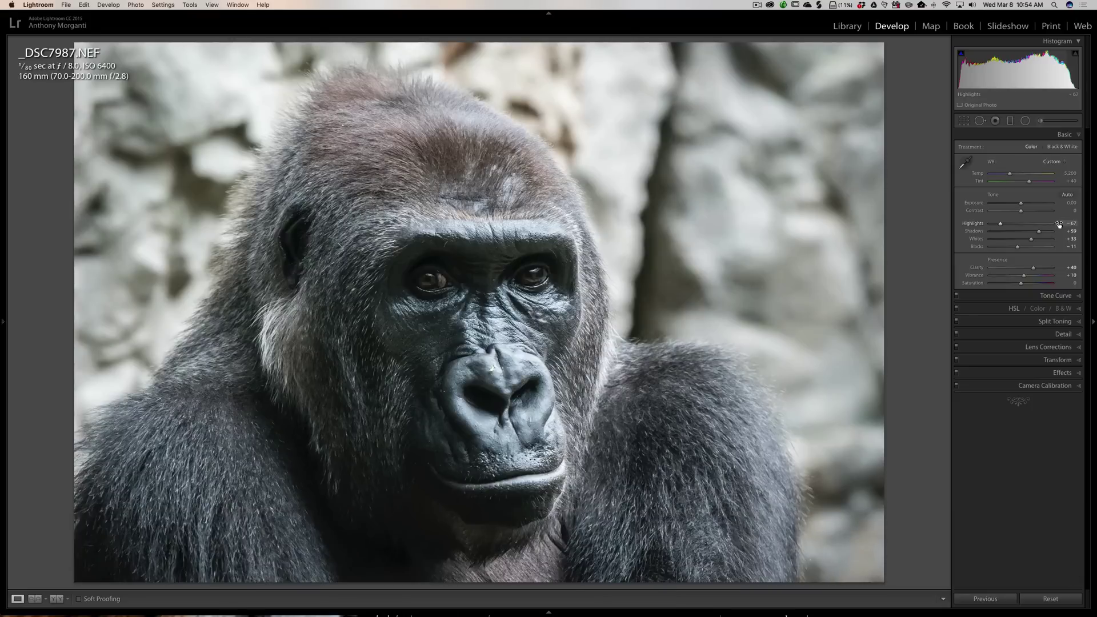
key("shift")
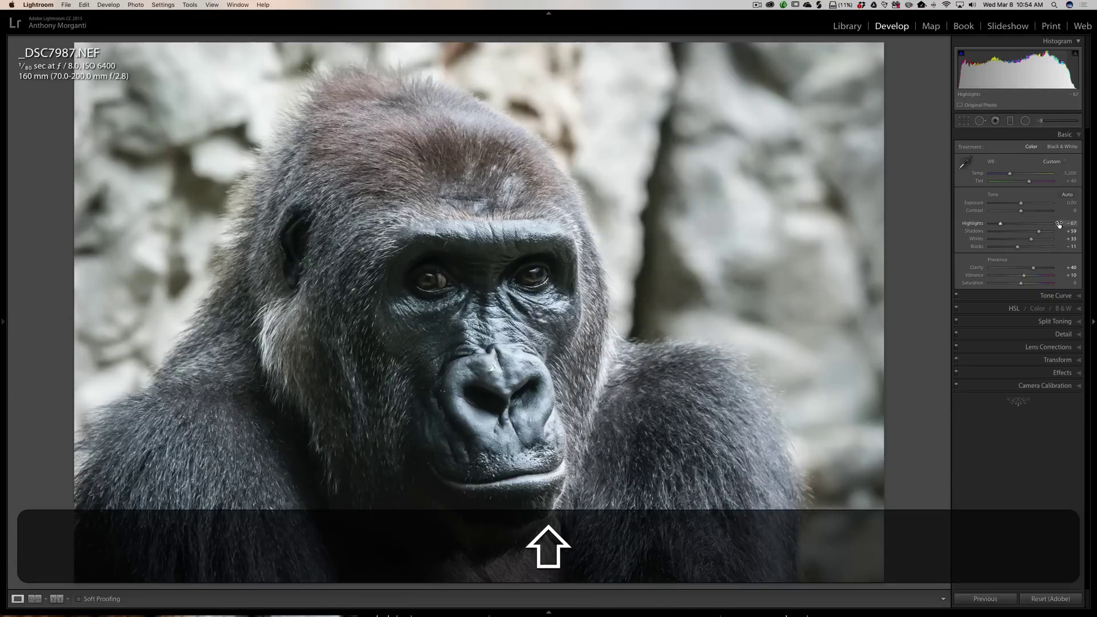
key("shift+Up")
key("shift+Up")
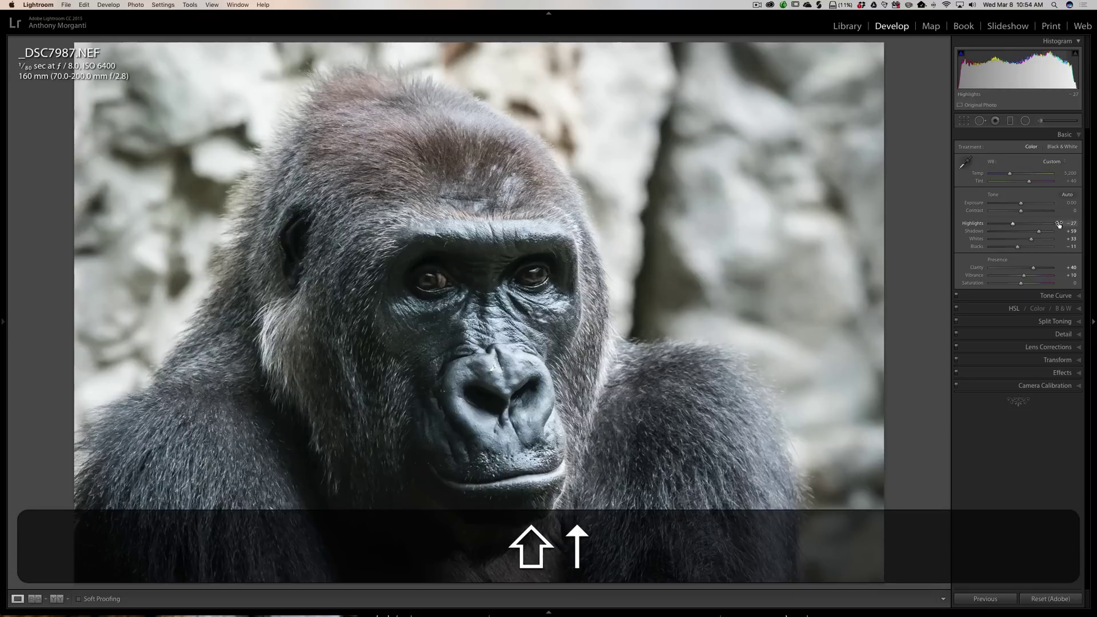
key("shift+Down")
key("shift+Down")
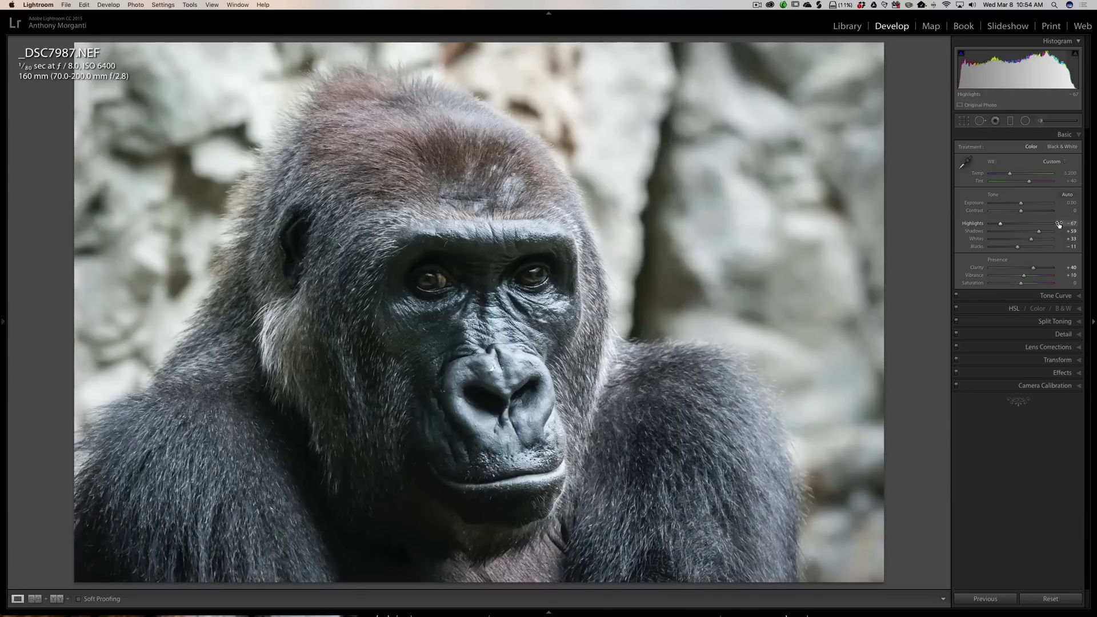
Fine-tune Highlights in one-point Option steps, ending at -66.
key("alt")
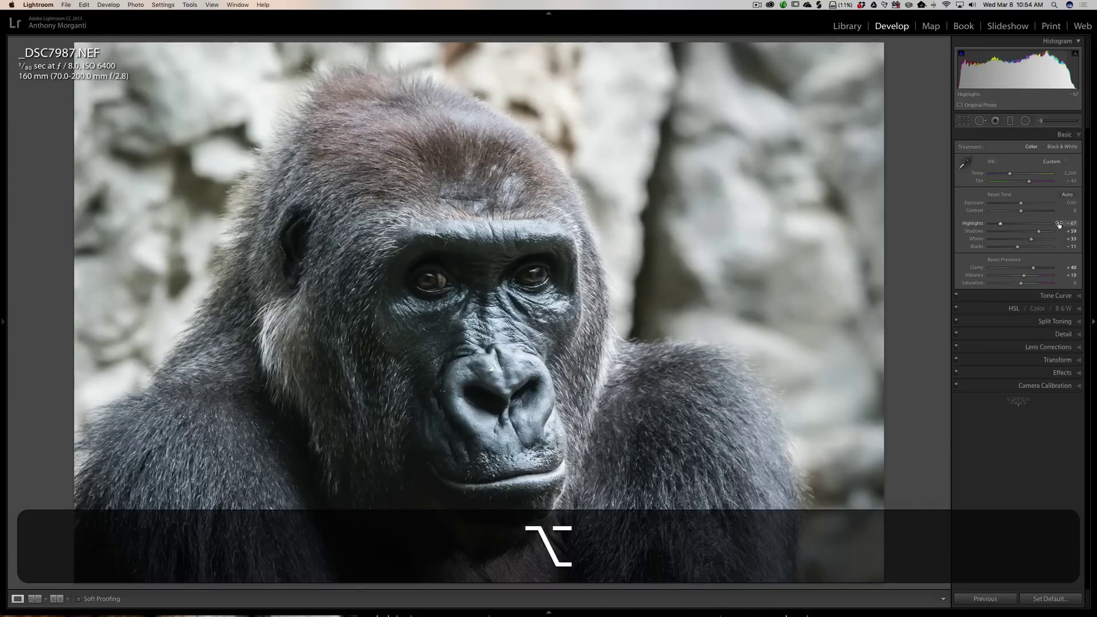
key("alt+Up")
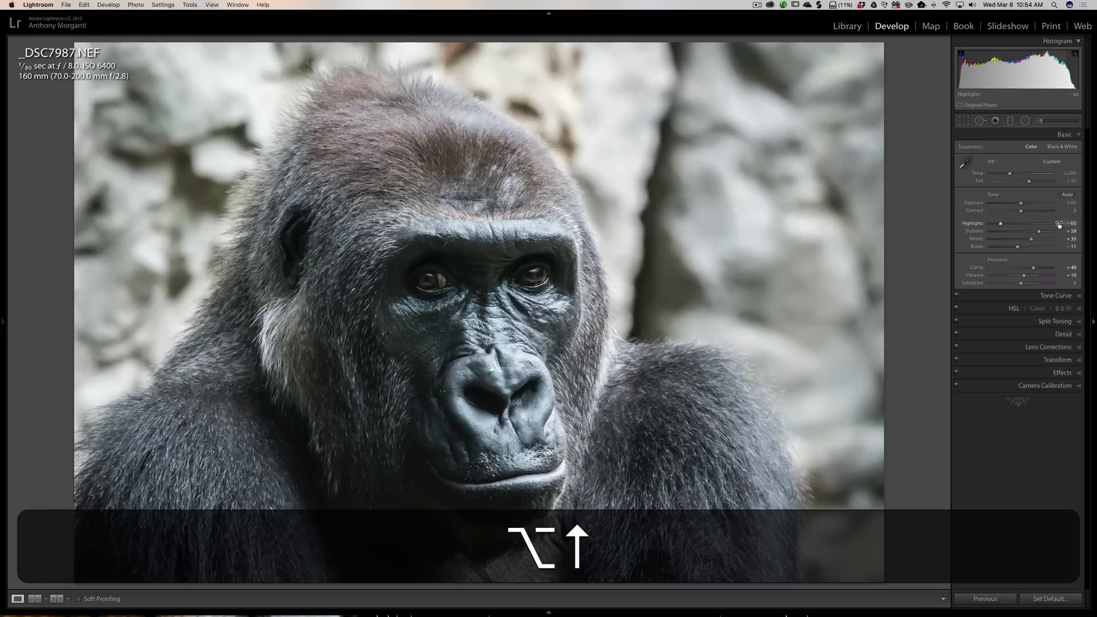
key("alt+Up")
key("alt+Up")
key("alt+Down")
key("alt+Down")
key("alt+Down")
key("alt+Down")
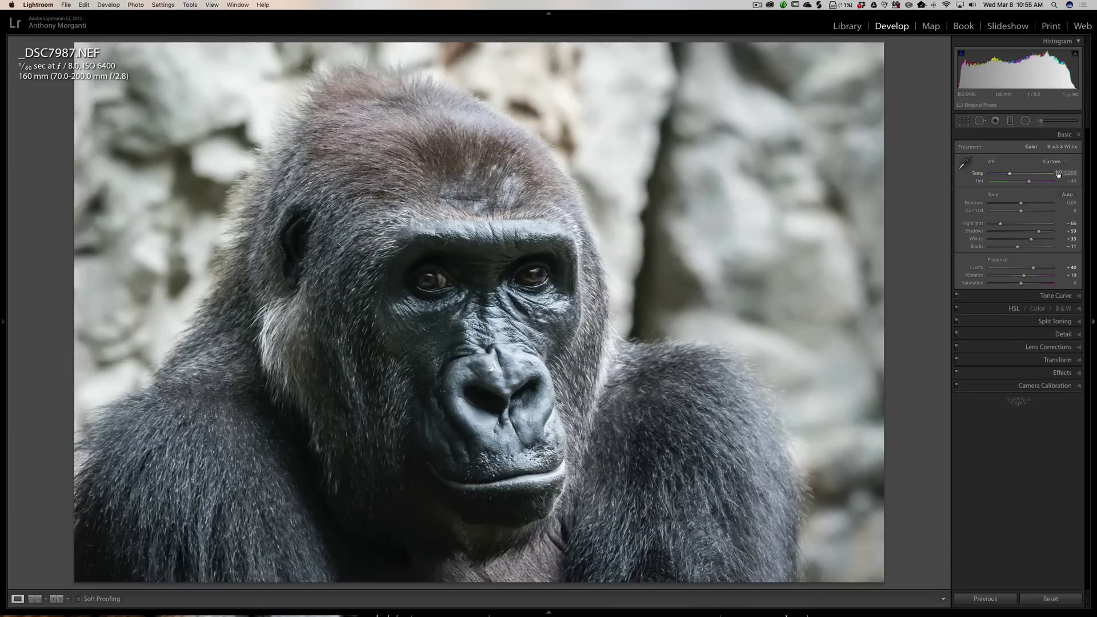
Warm Temp from 5,200 up to about 5,500, then fine-tune it down to 5,455.
key("Up")
key("shift")
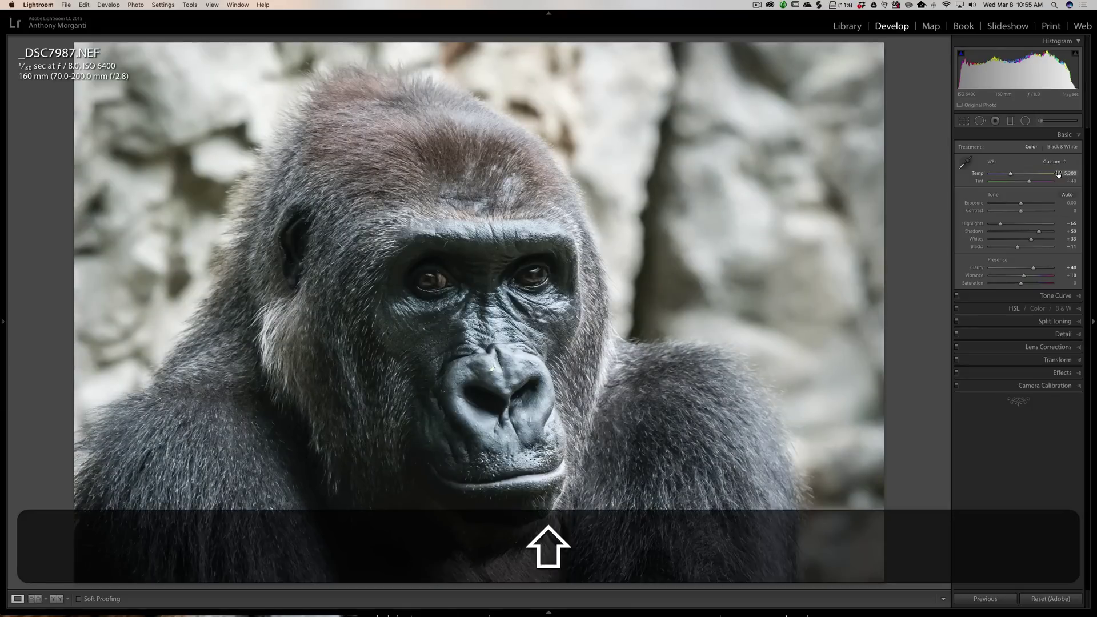
key("shift+Up")
key("alt")
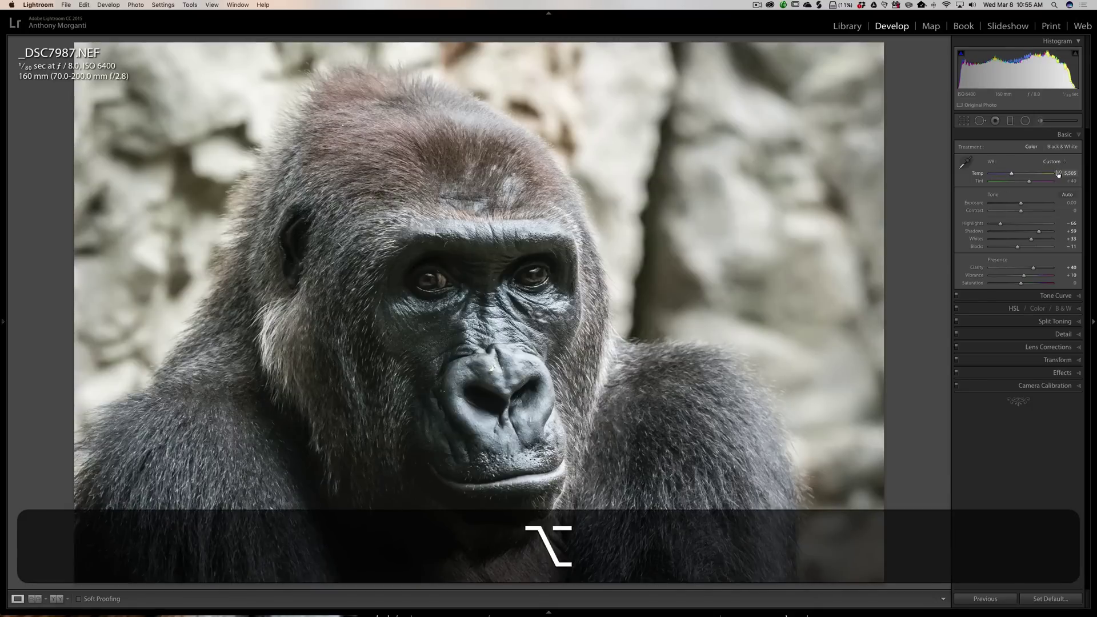
left_click_drag(1058, 175, 1059, 174)
key("alt+Down")
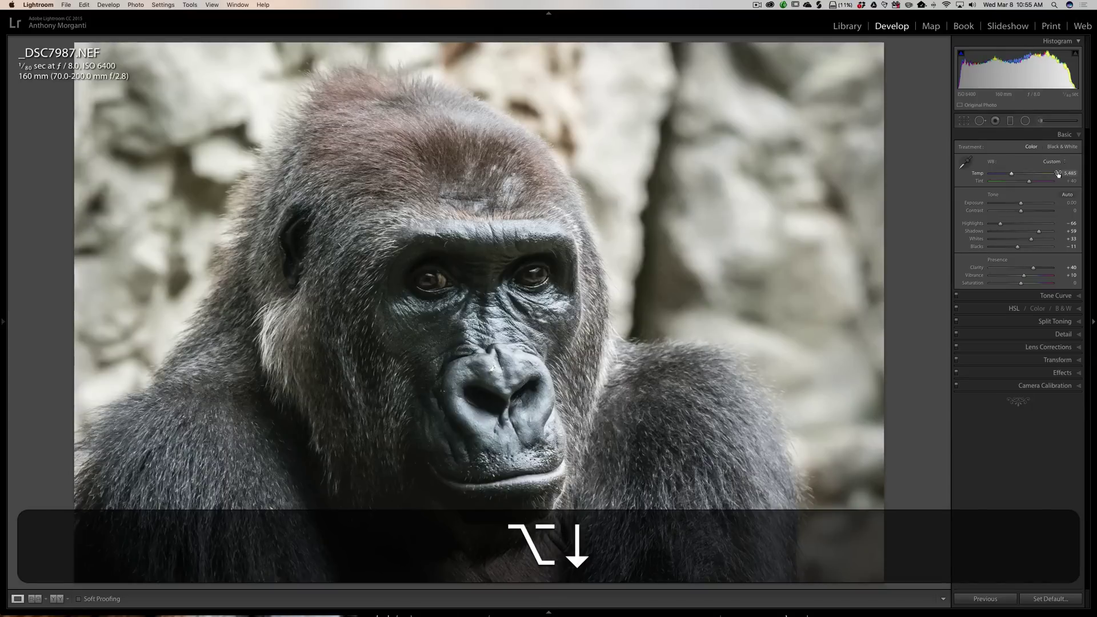
key("alt+Down")
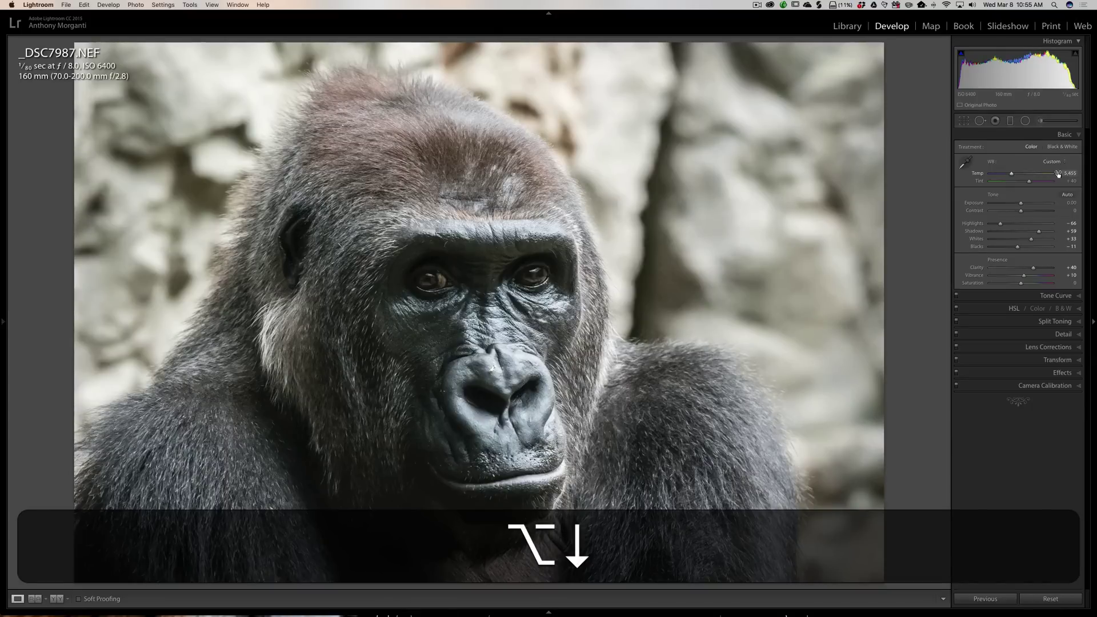